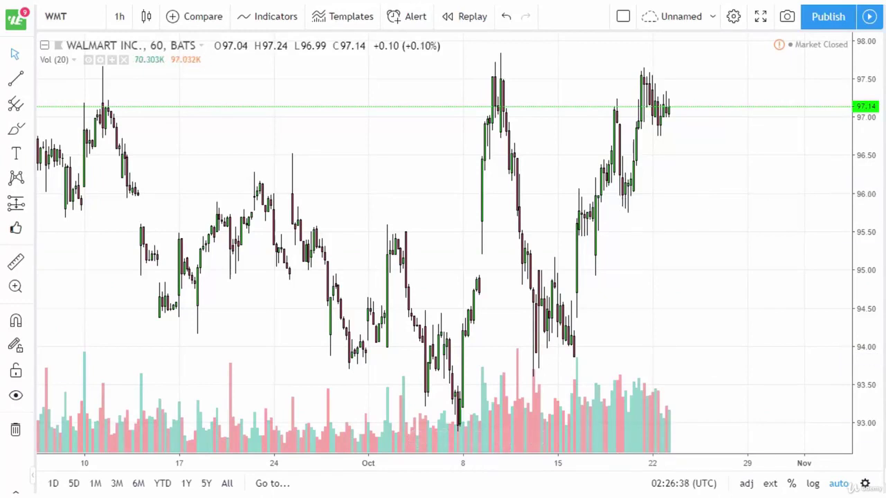
Step: Sketch a bell curve beside the candles with a dashed centre line and two vertical boundaries
mouse_move(637, 239)
mouse_down()
mouse_move(774, 202)
mouse_move(808, 246)
mouse_up()
drag(725, 144, 725, 169)
drag(728, 187, 727, 218)
drag(728, 232, 727, 266)
drag(797, 210, 802, 268)
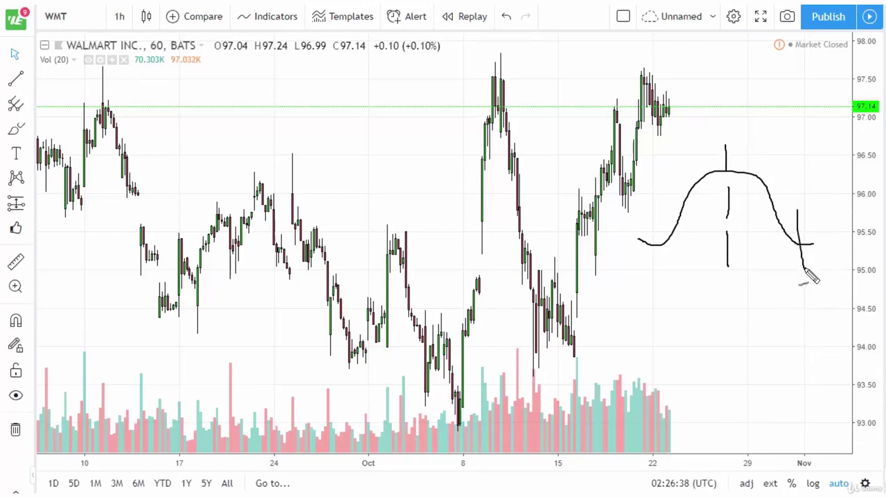
drag(655, 220, 656, 270)
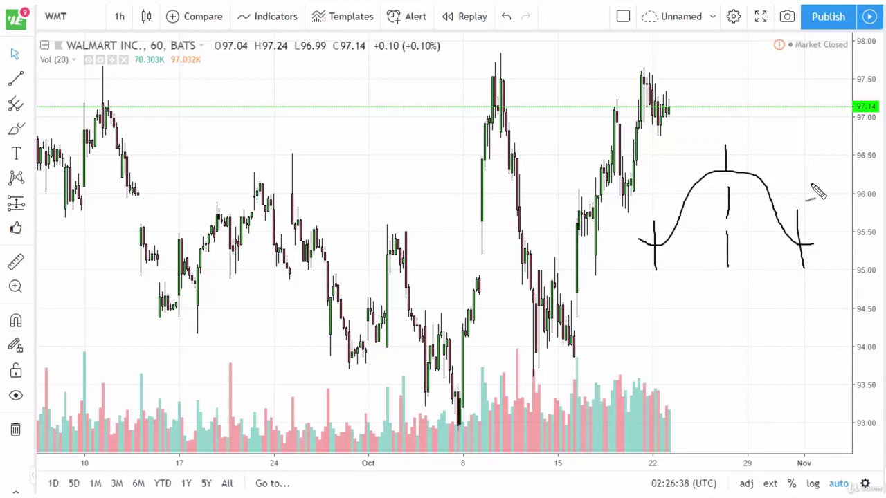
Step: Label both boundaries 2.5, scribble the labels out, and loop below the curve
mouse_move(814, 206)
mouse_down()
mouse_move(819, 229)
mouse_move(834, 209)
mouse_up()
drag(640, 222, 650, 235)
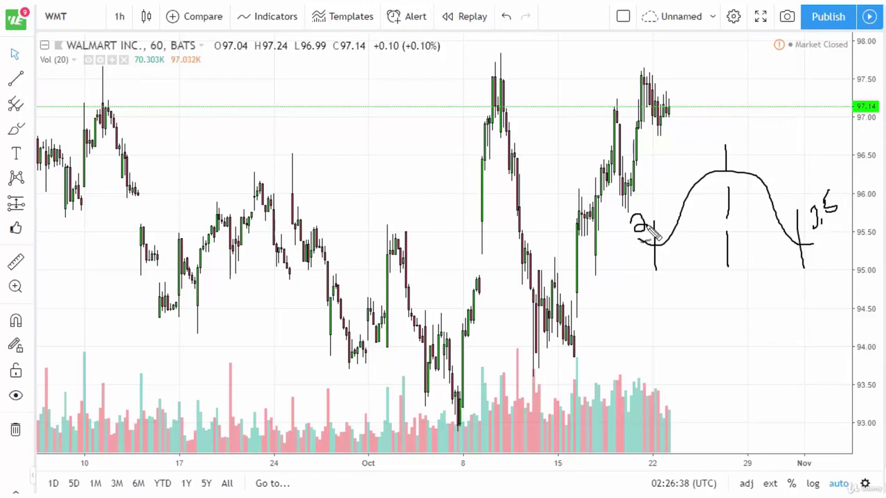
drag(651, 205, 658, 199)
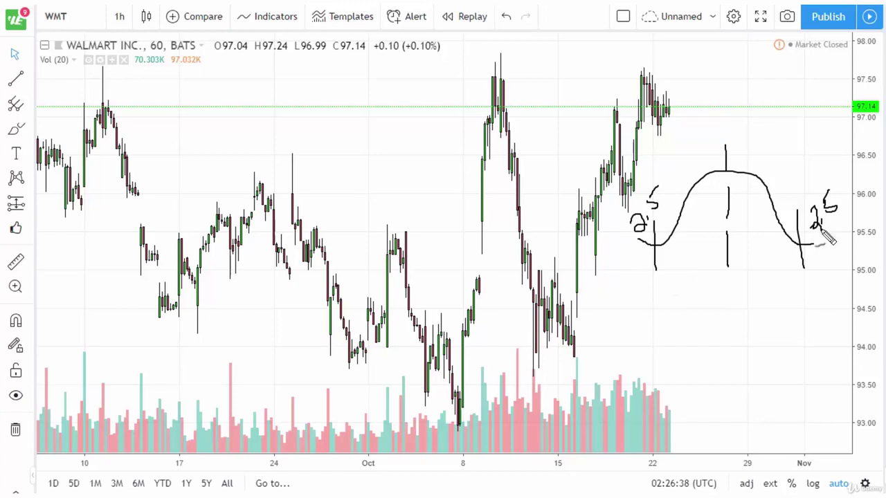
drag(828, 186, 824, 243)
drag(626, 211, 643, 267)
mouse_move(719, 291)
mouse_down()
mouse_move(723, 326)
mouse_move(739, 320)
mouse_move(763, 286)
mouse_move(778, 302)
mouse_up()
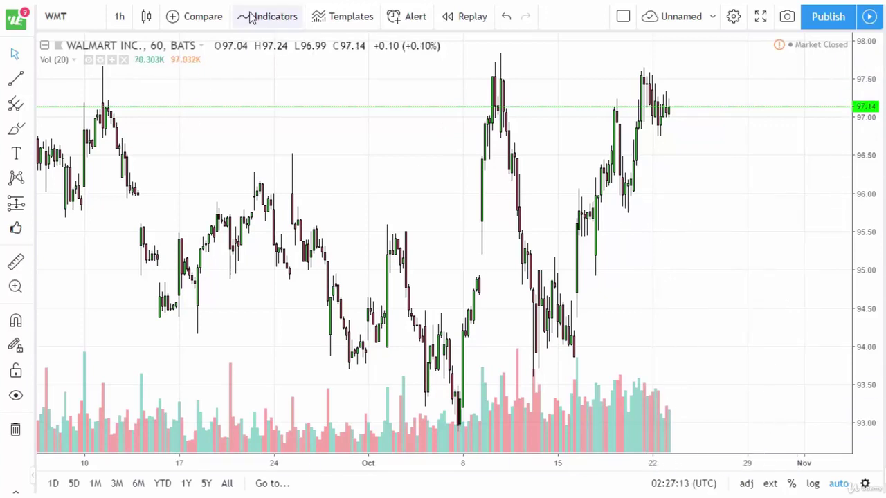
Step: Add the built-in Bollinger Bands (20, close, 2) indicator to the chart
click(250, 17)
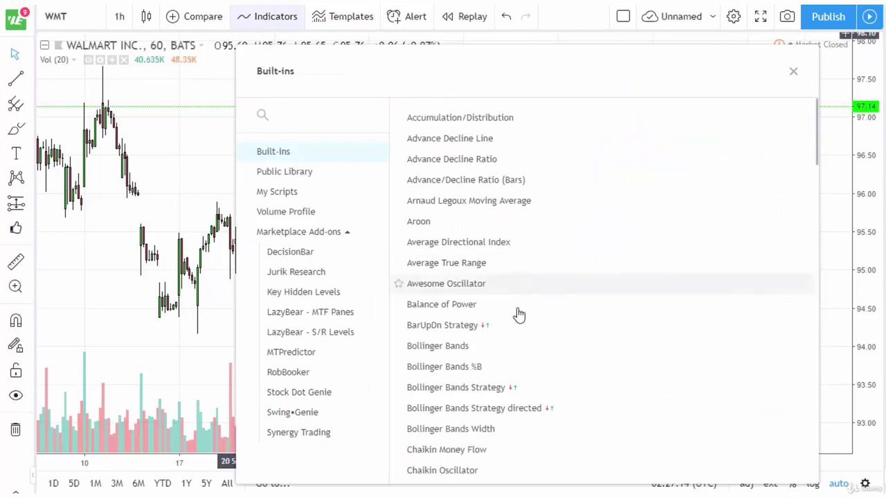
scroll(530, 300, down, 3)
click(449, 226)
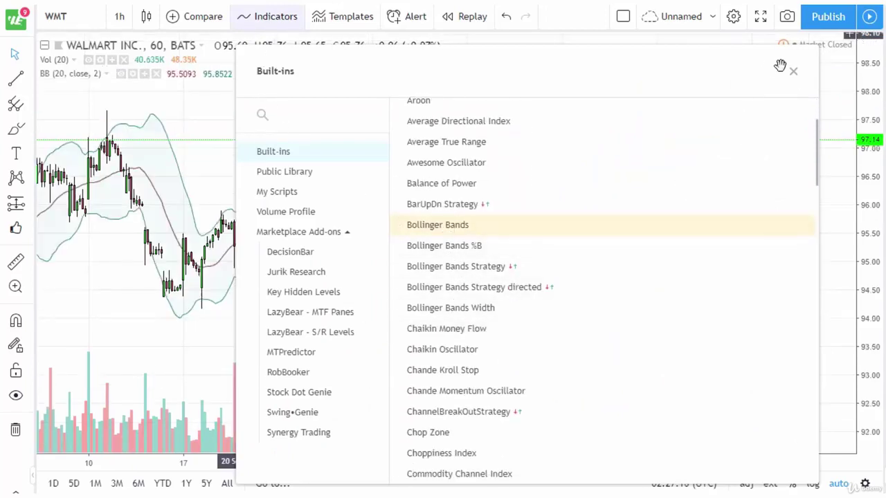
click(792, 72)
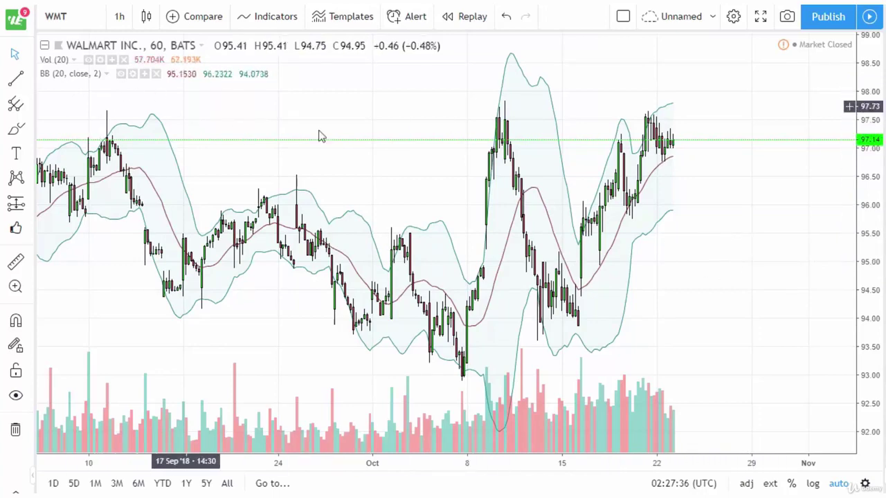
Step: Zoom in on early-to-late October and shift the chart so the latest candles stay visible
scroll(698, 298, up, 4)
drag(700, 321, 777, 286)
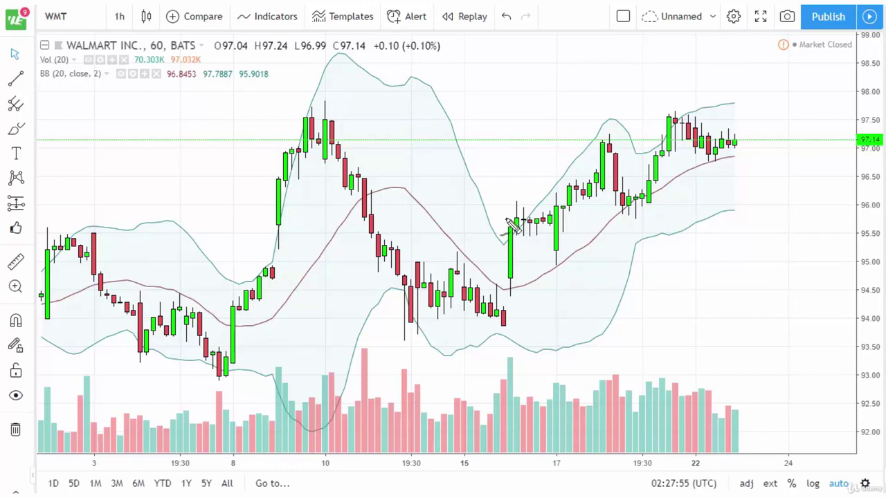
drag(505, 243, 510, 227)
drag(553, 274, 558, 262)
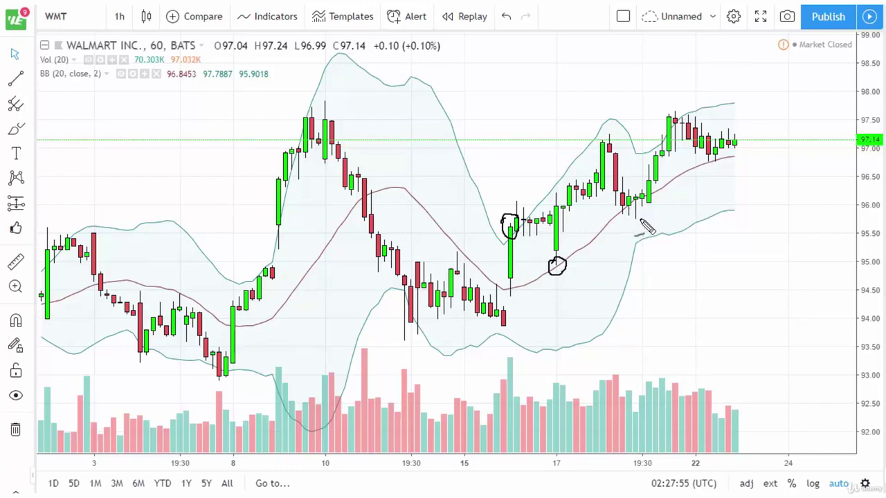
mouse_move(672, 109)
mouse_down()
mouse_move(657, 139)
mouse_move(668, 144)
mouse_up()
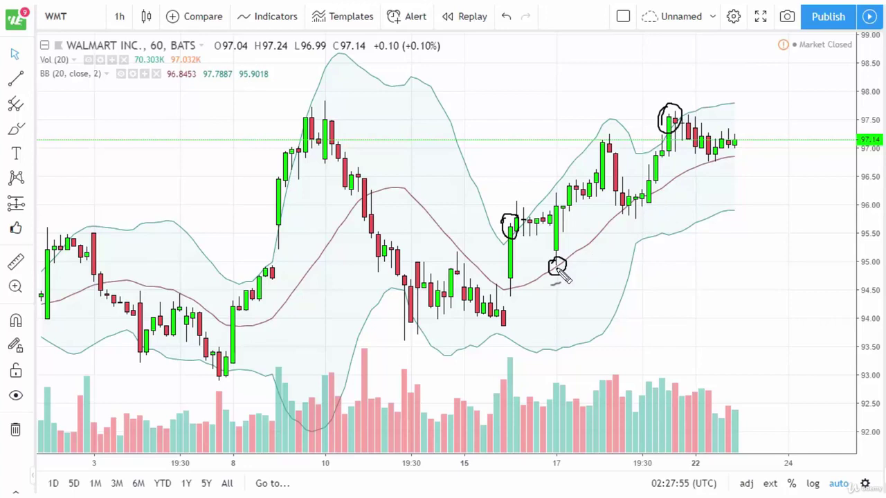
drag(542, 266, 594, 261)
drag(685, 121, 659, 119)
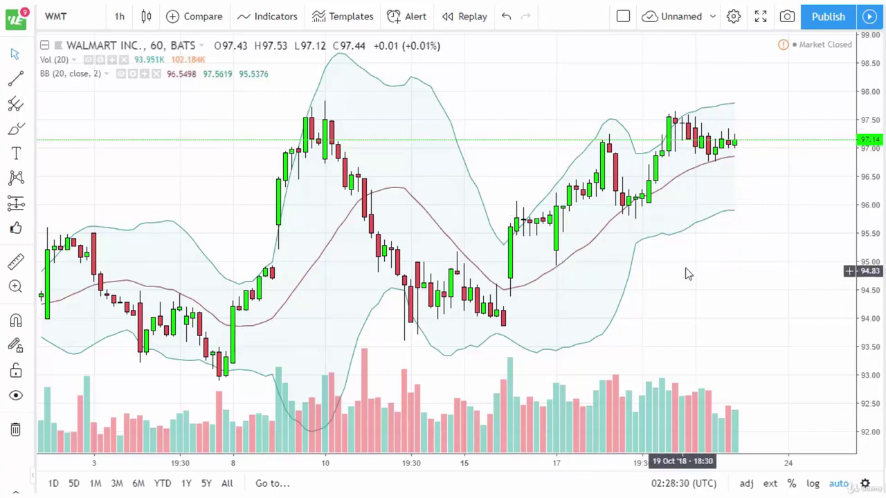
Step: Zoom out and pan back to late July through early September, sketching an arc over late-August candles
scroll(687, 267, down, 2)
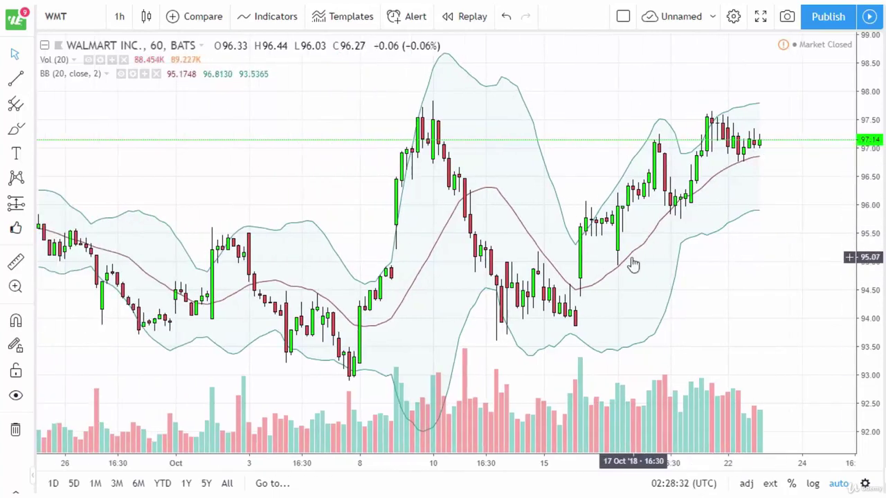
scroll(332, 166, down, 2)
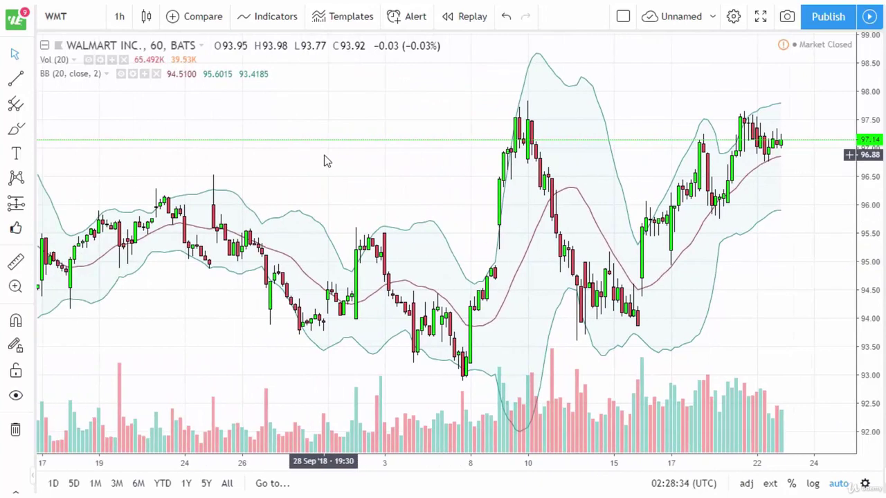
drag(283, 150, 477, 144)
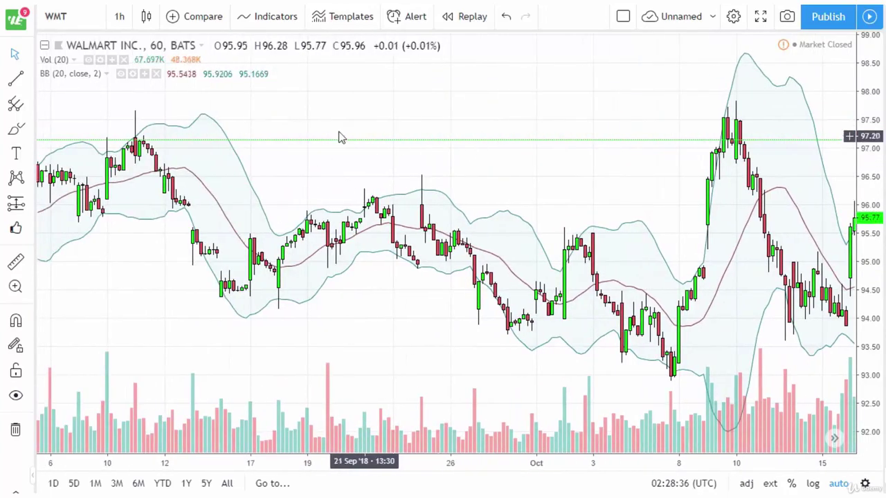
drag(344, 139, 502, 129)
scroll(494, 193, down, 1)
scroll(397, 265, down, 2)
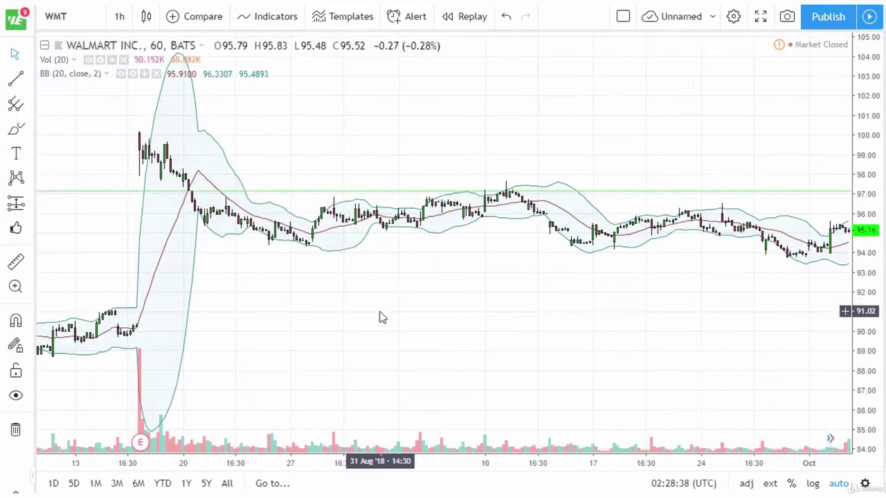
drag(413, 309, 502, 320)
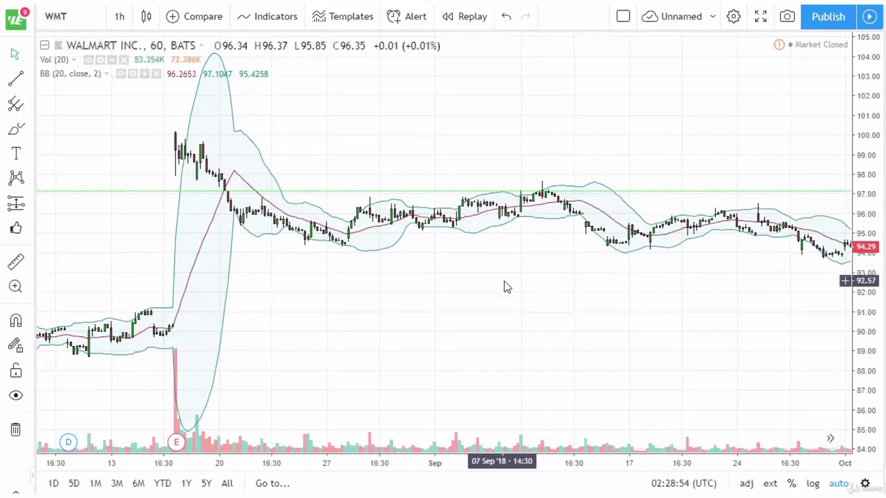
drag(445, 198, 407, 202)
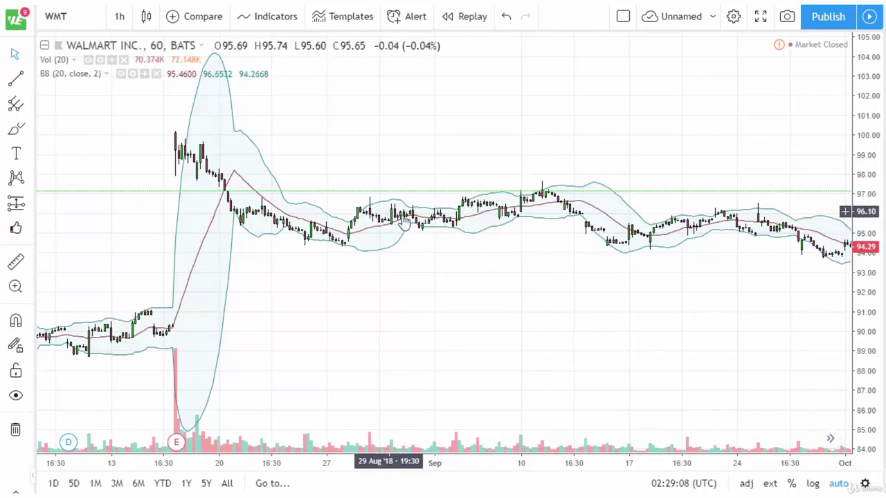
drag(388, 311, 609, 294)
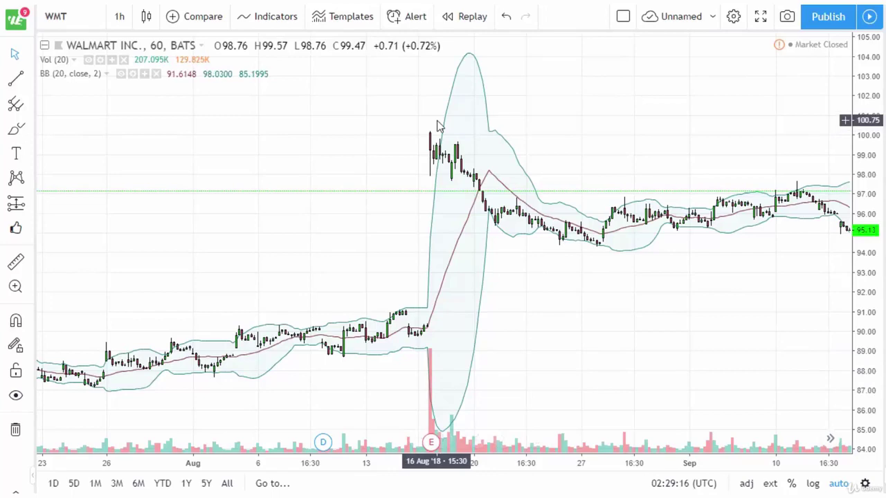
Step: Pan back to late June and nudge forward so the chart ends around mid-August
drag(268, 288, 524, 204)
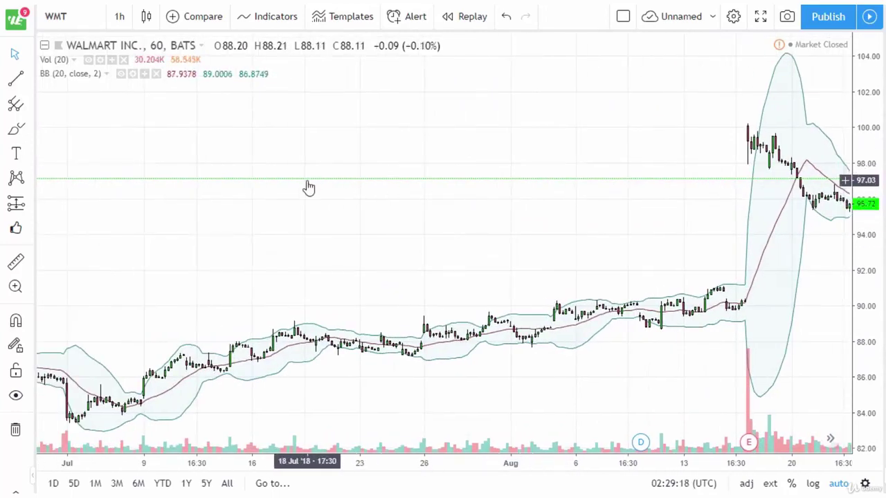
drag(306, 188, 514, 178)
drag(660, 291, 575, 292)
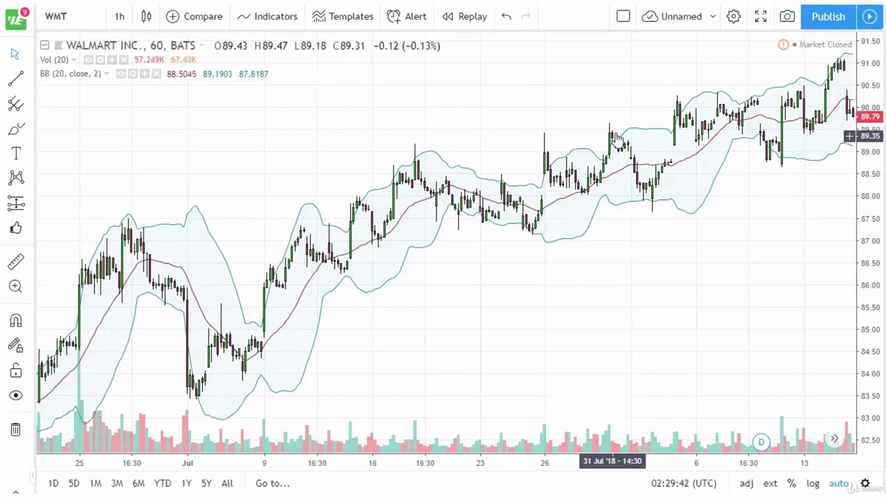
mouse_move(564, 202)
mouse_down()
mouse_move(593, 183)
mouse_move(589, 201)
mouse_up()
mouse_move(600, 139)
mouse_down()
mouse_move(614, 122)
mouse_move(616, 140)
mouse_up()
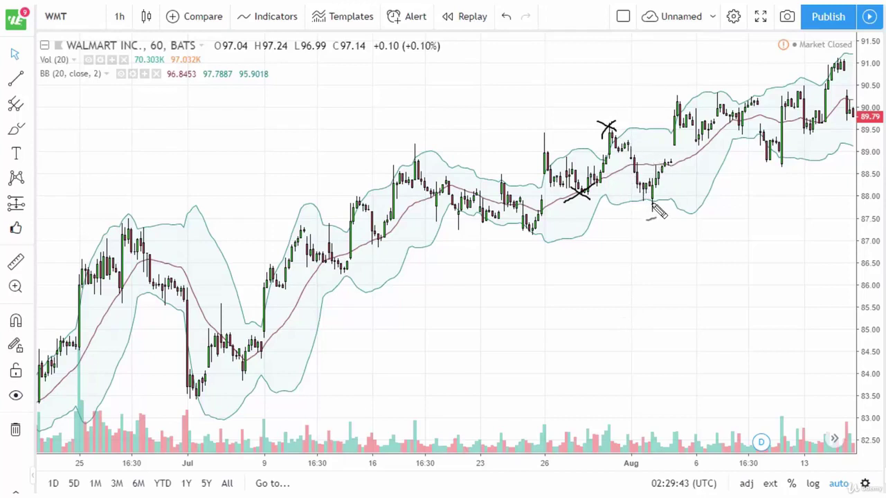
drag(649, 208, 651, 228)
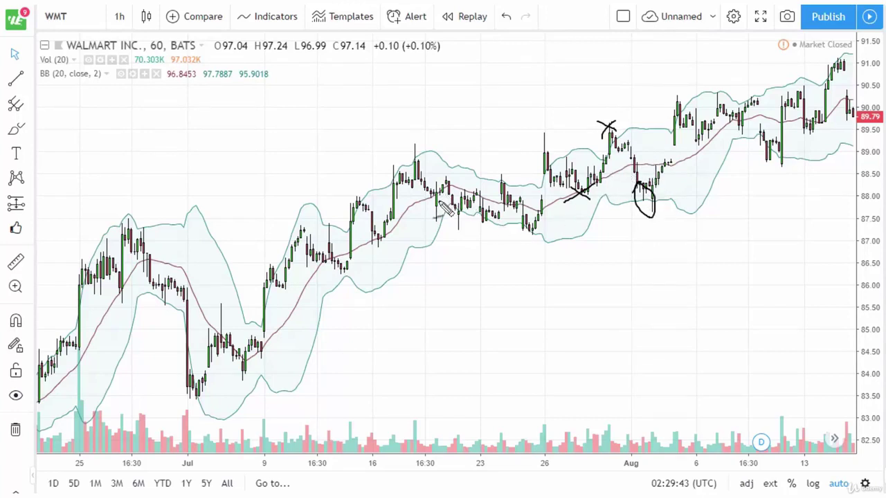
mouse_move(668, 131)
mouse_down()
mouse_move(687, 119)
mouse_move(662, 112)
mouse_move(674, 102)
mouse_up()
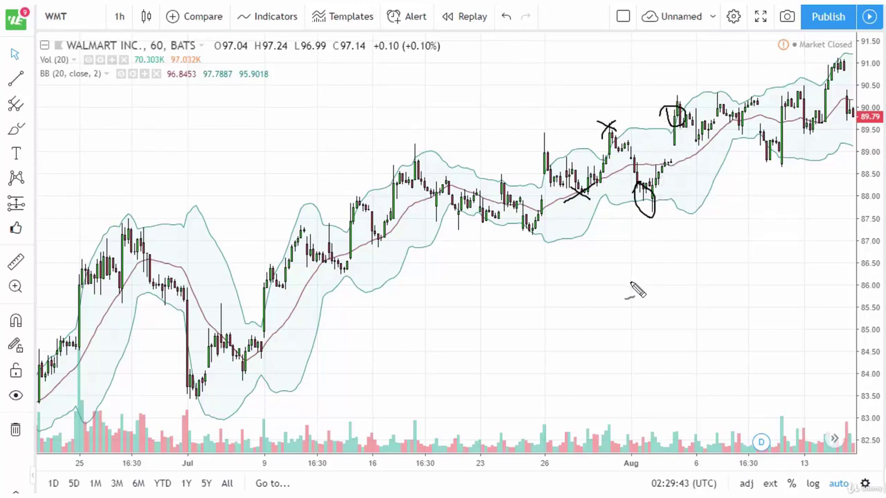
mouse_move(479, 354)
mouse_down()
mouse_move(498, 339)
mouse_move(515, 296)
mouse_move(559, 282)
mouse_move(574, 297)
mouse_up()
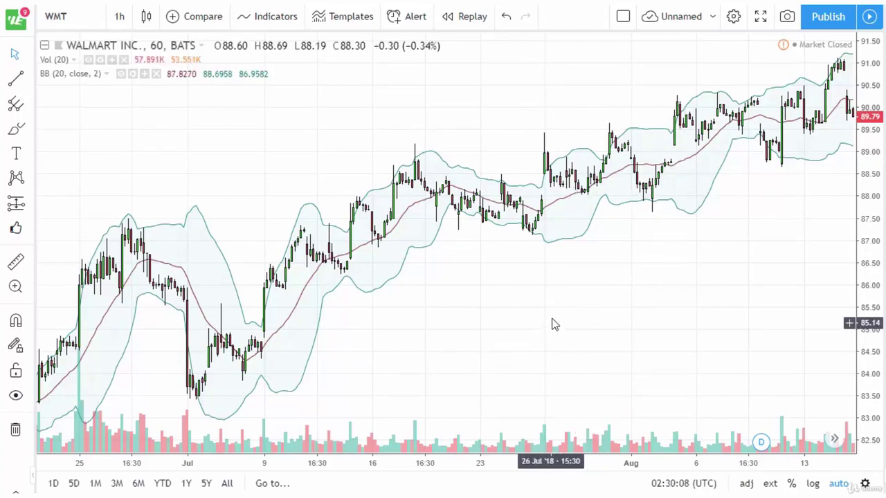
Step: Zoom and pan back toward mid-June, then drag toward more recent dates
scroll(668, 280, down, 3)
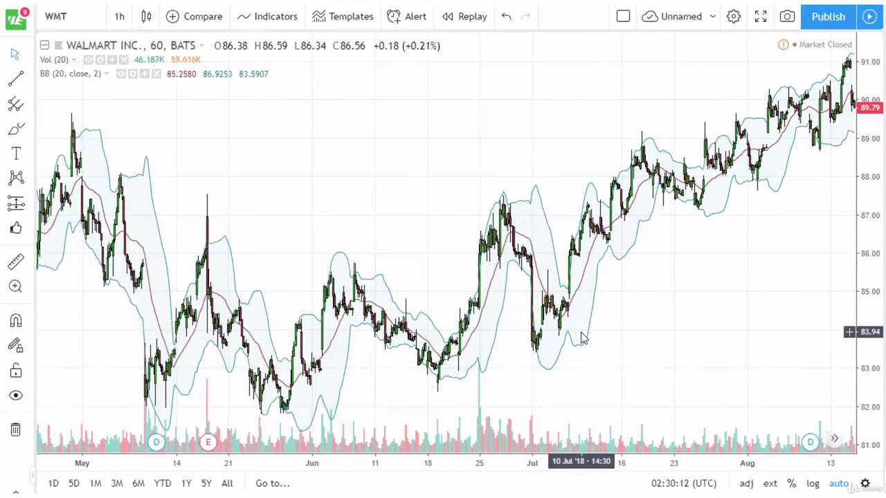
scroll(699, 342, up, 3)
scroll(474, 332, up, 2)
drag(475, 332, 680, 321)
scroll(591, 342, up, 2)
drag(590, 342, 690, 303)
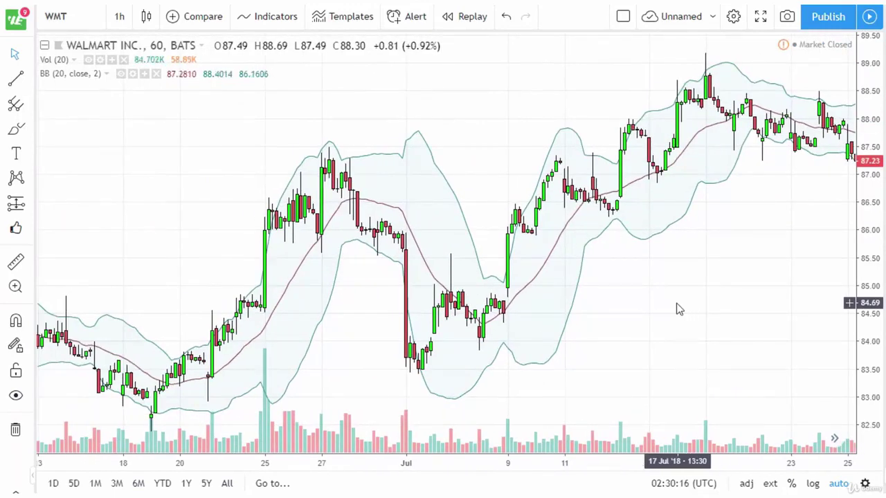
scroll(732, 273, down, 1)
scroll(732, 274, down, 3)
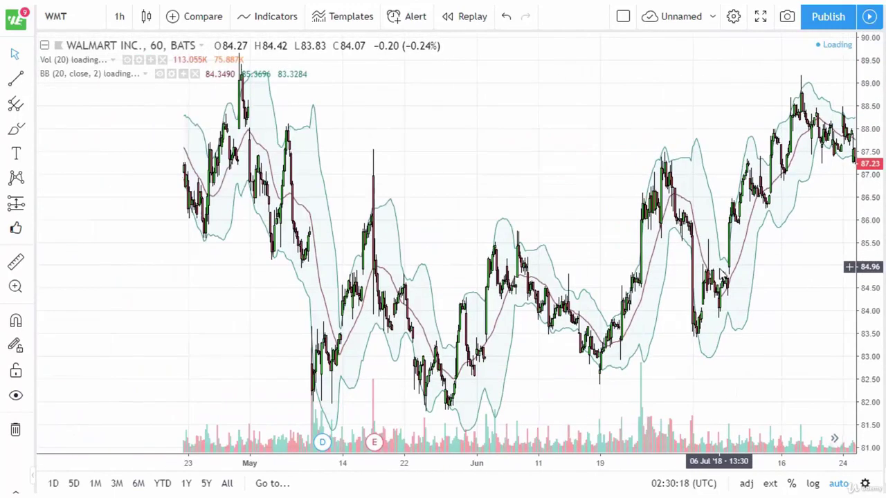
drag(818, 336, 657, 323)
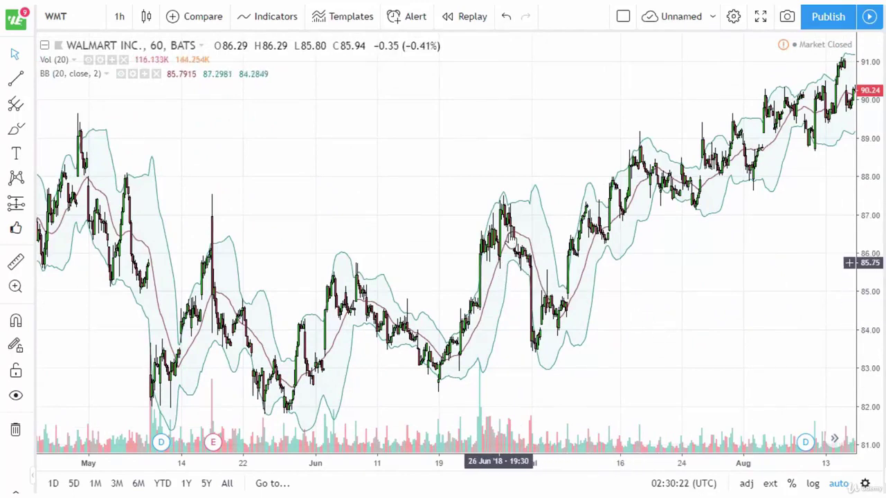
Step: Zoom and scroll until roughly 16 Oct–20 Nov 2017 fills the chart
scroll(415, 222, down, 4)
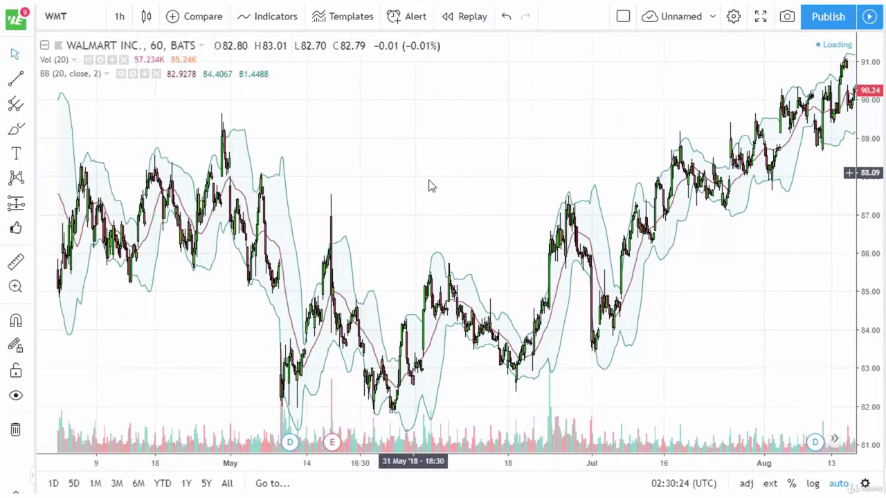
scroll(565, 202, down, 5)
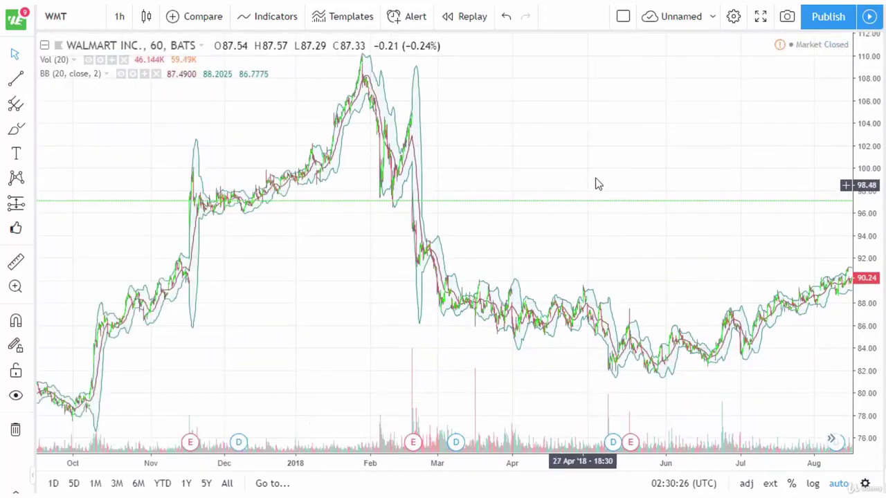
scroll(602, 164, down, 1)
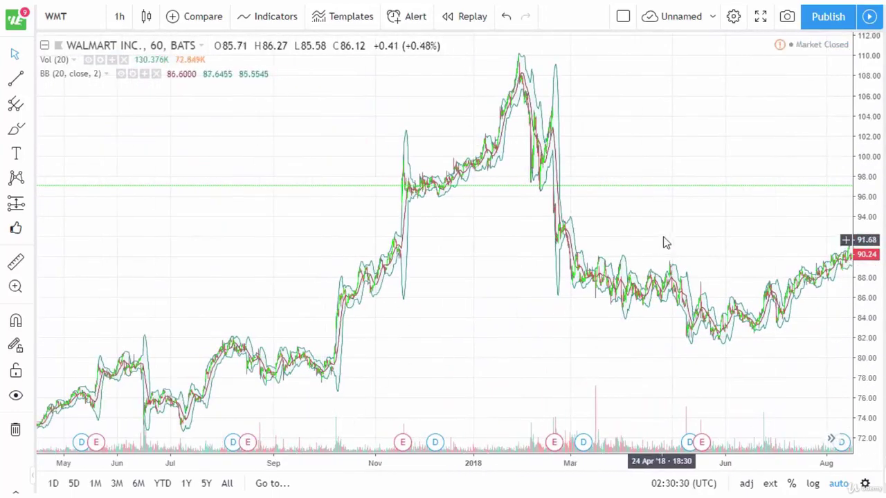
scroll(684, 253, up, 2)
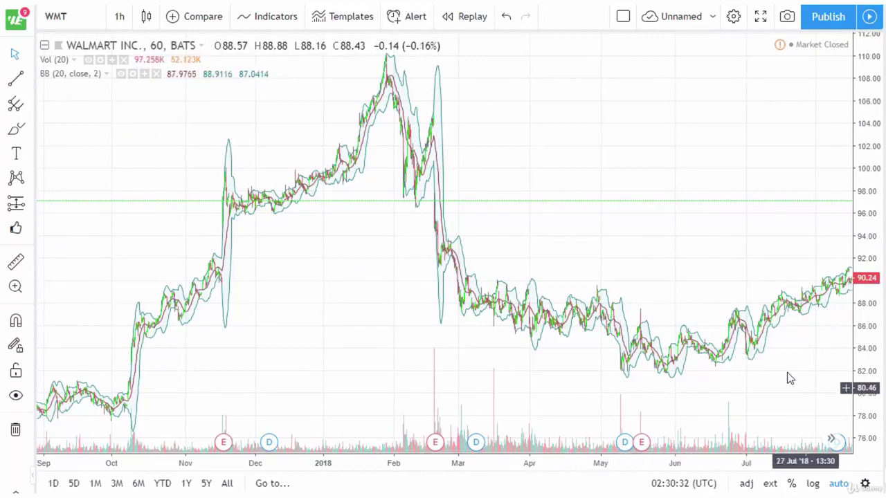
drag(798, 379, 631, 387)
scroll(553, 256, left, 5)
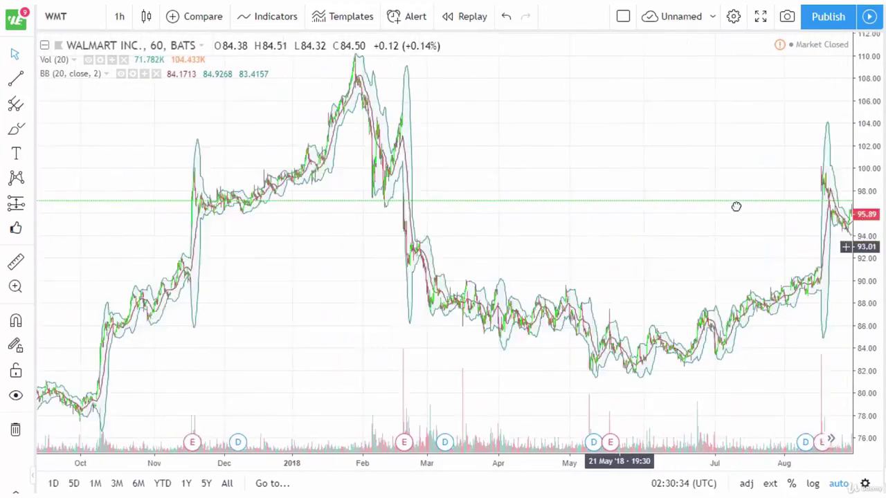
scroll(585, 274, up, 5)
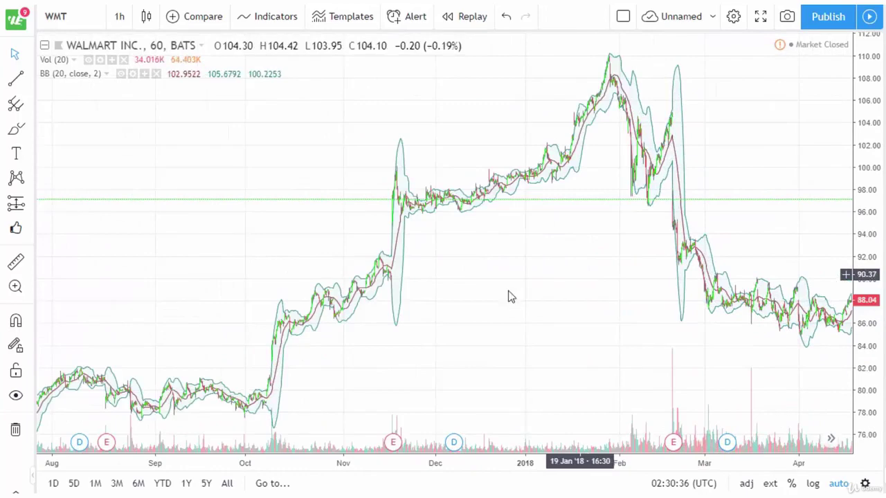
scroll(445, 305, up, 3)
scroll(583, 298, left, 4)
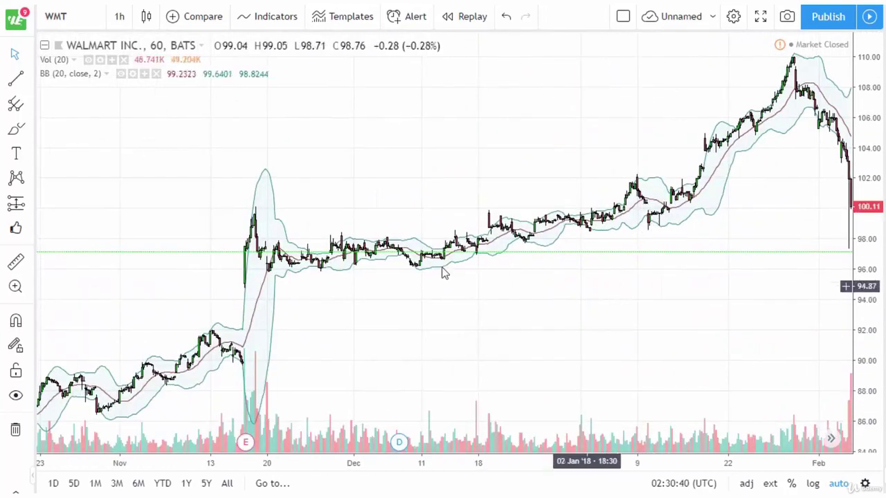
scroll(375, 375, up, 2)
scroll(722, 290, left, 4)
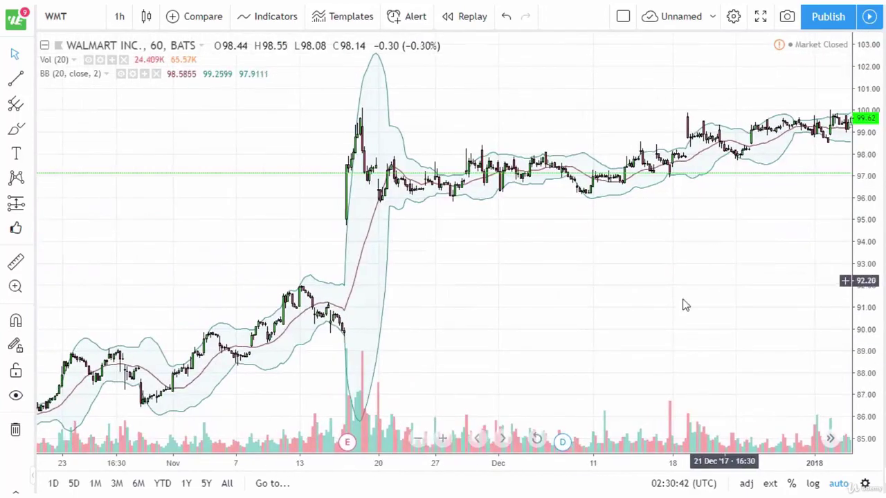
scroll(629, 267, left, 2)
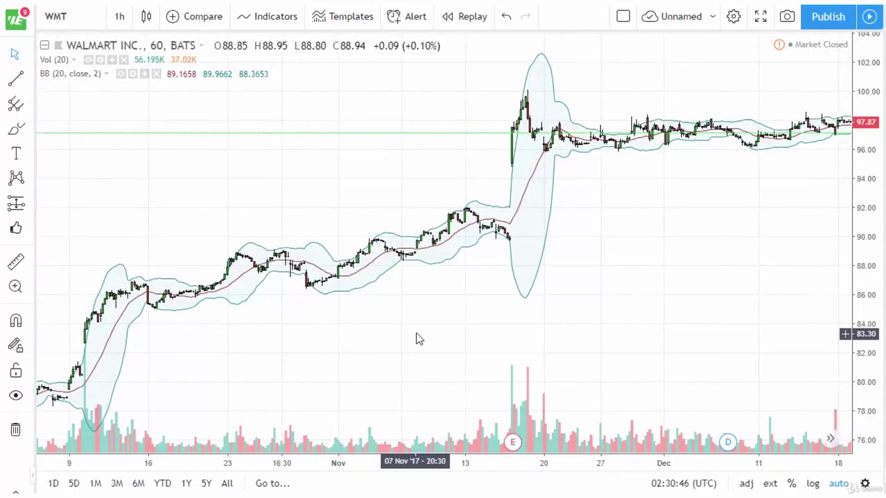
scroll(633, 287, left, 5)
scroll(596, 352, up, 2)
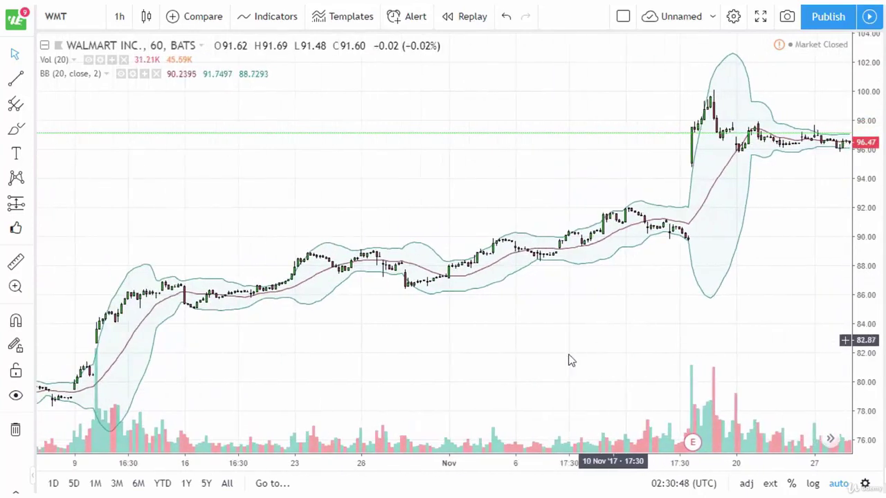
scroll(531, 360, up, 2)
scroll(605, 372, up, 2)
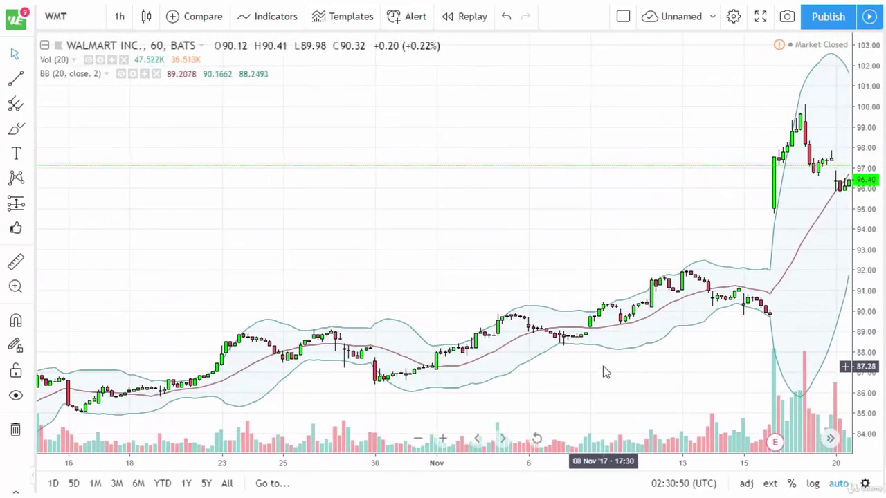
Step: Mark X's on band-touching candles at 5, 7 and 15 Nov and 30 Oct, then clear them
drag(504, 306, 515, 315)
mouse_move(573, 339)
mouse_down()
mouse_move(565, 350)
mouse_move(577, 350)
mouse_up()
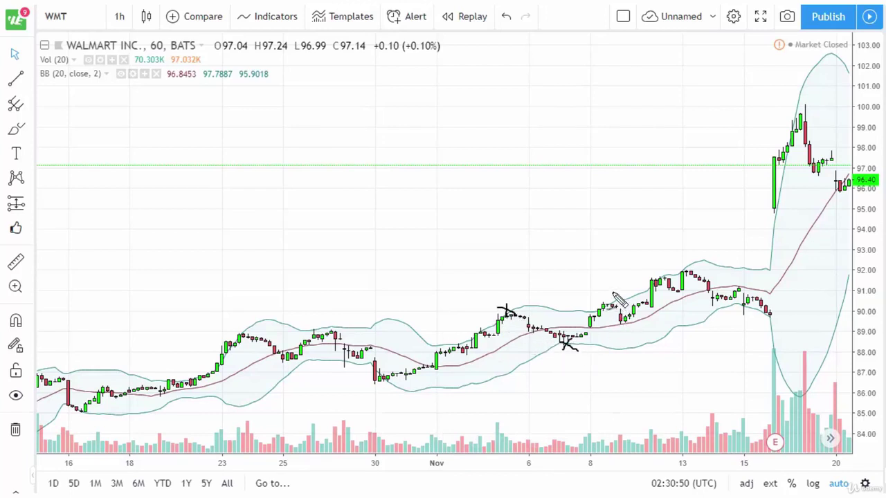
mouse_move(732, 300)
mouse_down()
mouse_move(751, 316)
mouse_move(733, 317)
mouse_up()
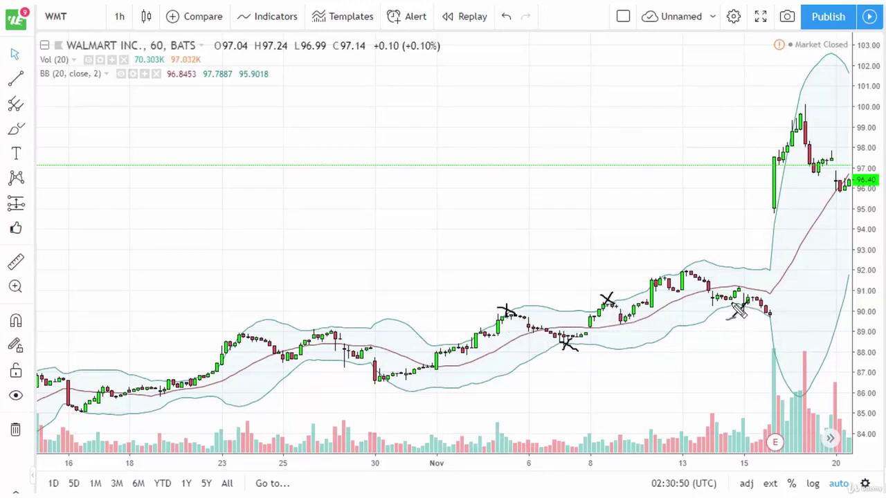
mouse_move(371, 372)
mouse_down()
mouse_move(389, 391)
mouse_move(368, 391)
mouse_up()
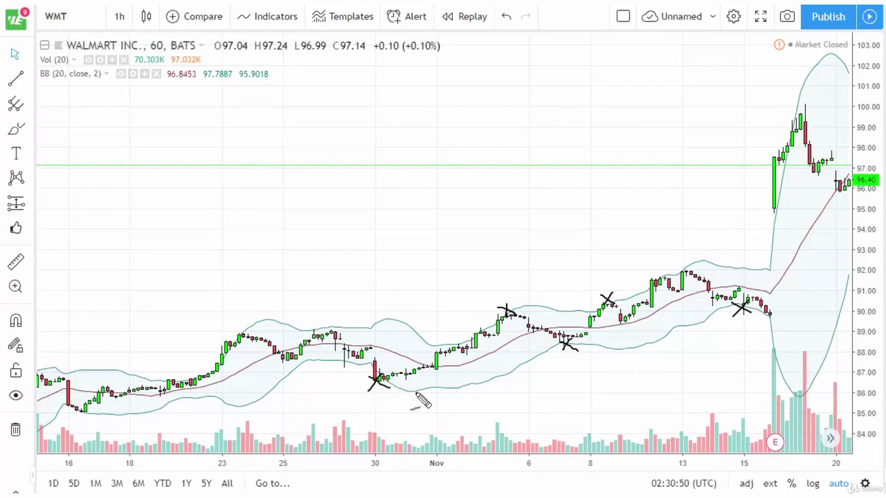
key(Escape)
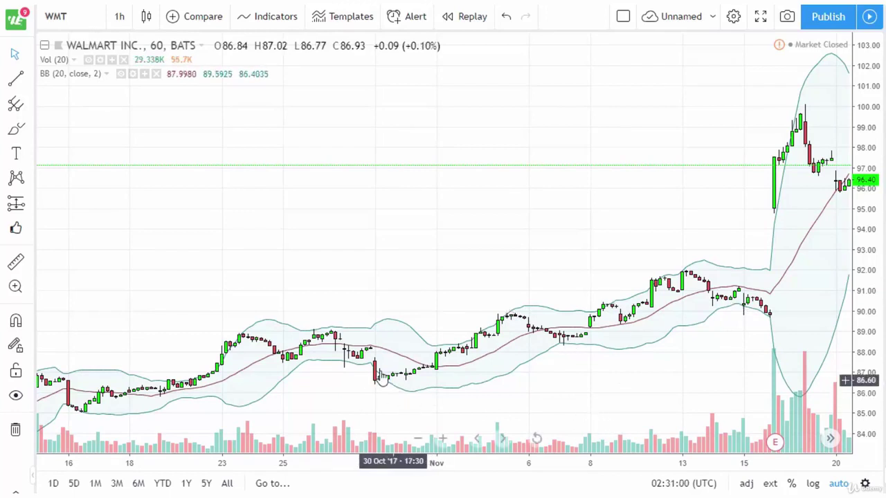
Step: Circle band touches on 30 Oct, 23 Oct and early November, then shift back to early October
drag(389, 379, 379, 386)
mouse_move(244, 333)
mouse_down()
mouse_move(226, 346)
mouse_move(246, 336)
mouse_up()
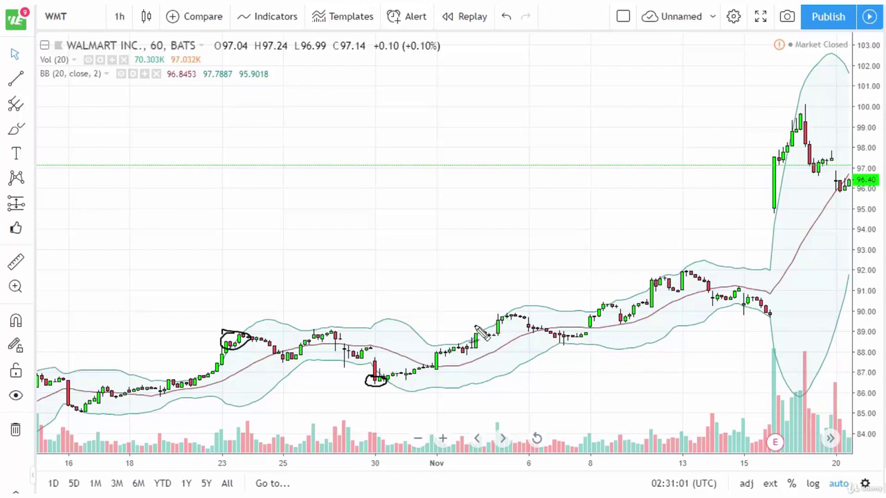
drag(469, 343, 476, 345)
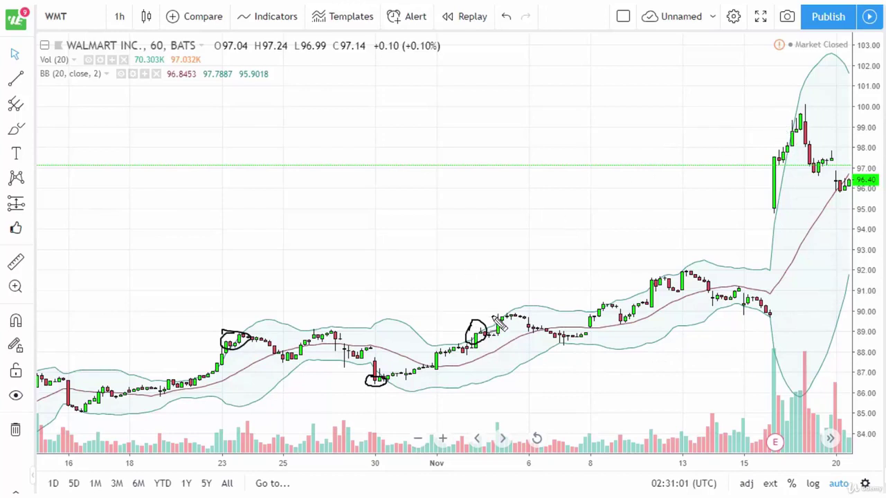
mouse_move(499, 313)
mouse_down()
mouse_move(490, 325)
mouse_move(500, 335)
mouse_up()
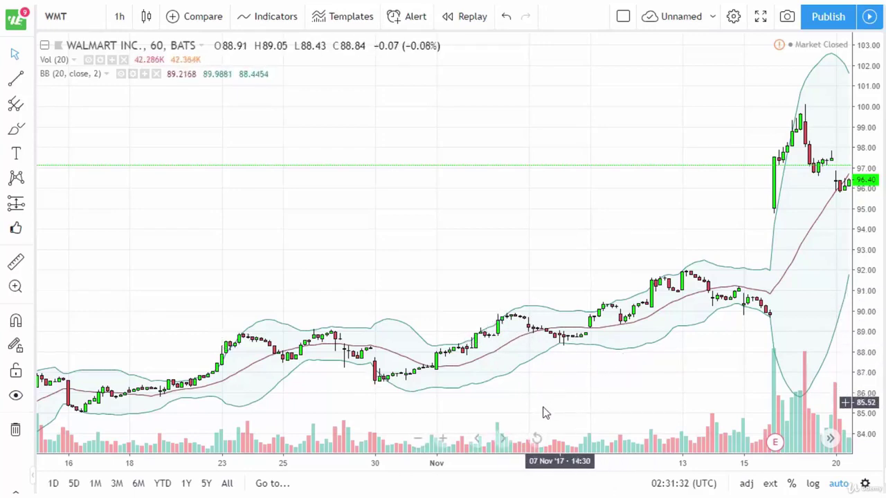
mouse_move(544, 406)
mouse_down()
mouse_move(684, 349)
mouse_move(644, 355)
mouse_move(561, 311)
mouse_move(599, 304)
mouse_move(434, 359)
mouse_up()
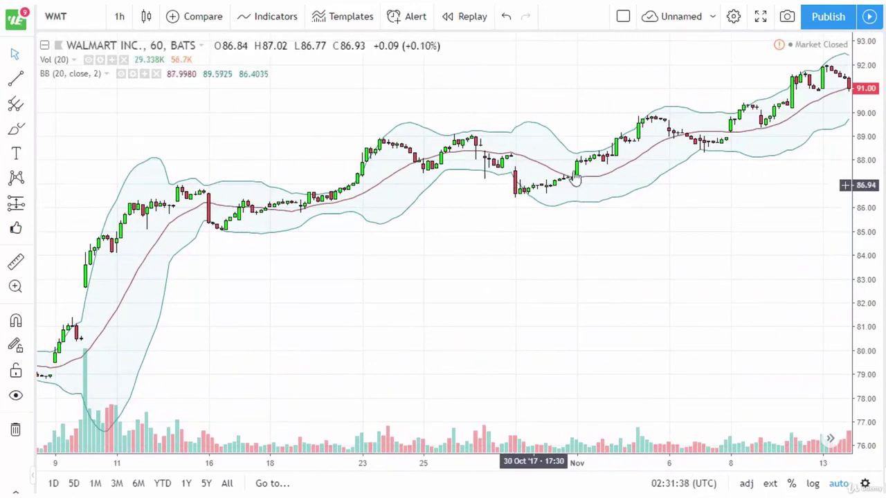
Step: Frame late August to early November and circle the early-October lower-band lows before 9 Oct
scroll(561, 279, down, 3)
drag(571, 284, 757, 302)
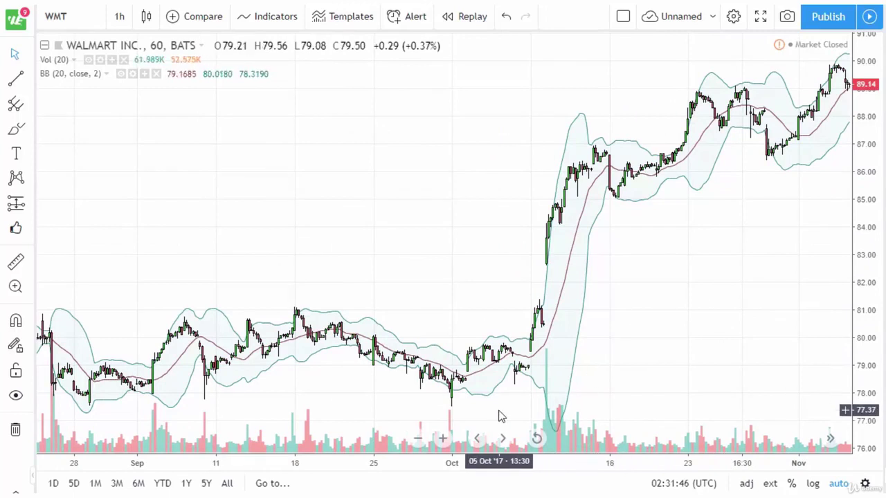
mouse_move(456, 380)
mouse_down()
mouse_move(434, 407)
mouse_move(472, 393)
mouse_move(458, 382)
mouse_up()
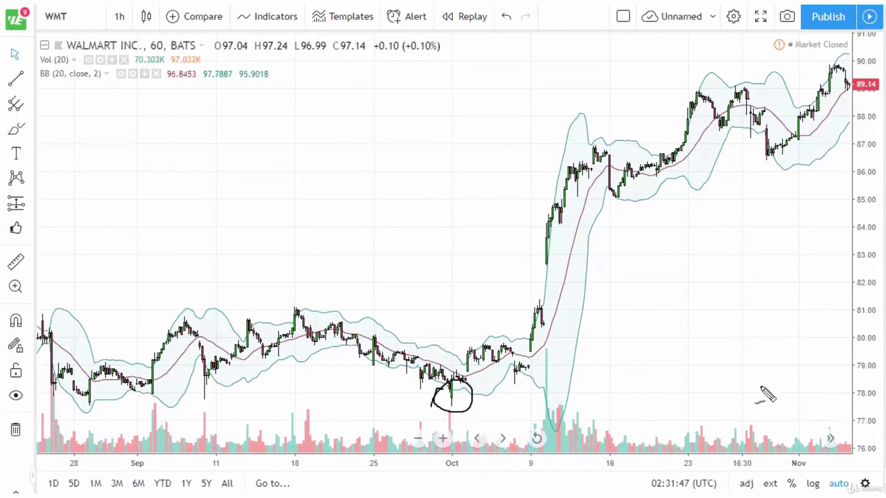
mouse_move(527, 370)
mouse_down()
mouse_move(524, 403)
mouse_move(526, 366)
mouse_up()
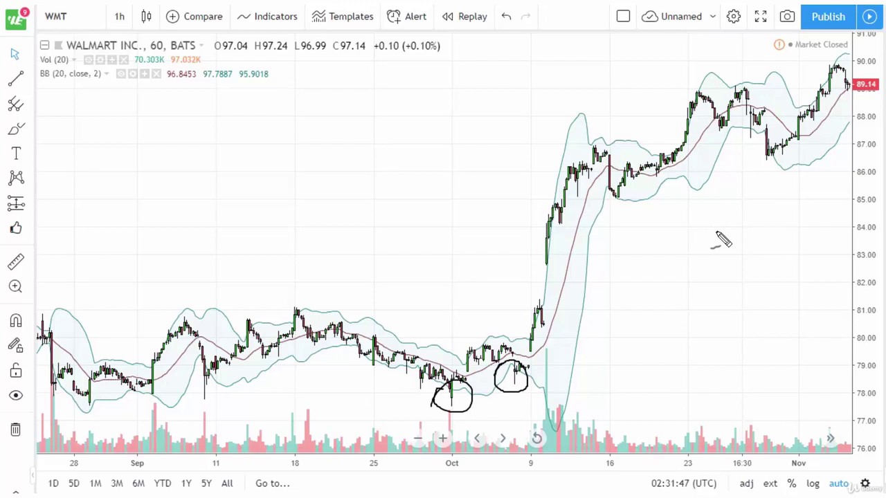
Step: Add a dash by the gap-up candle, circle the 16 Oct wick, and connect it to 9 Oct
drag(516, 246, 553, 246)
drag(614, 196, 613, 196)
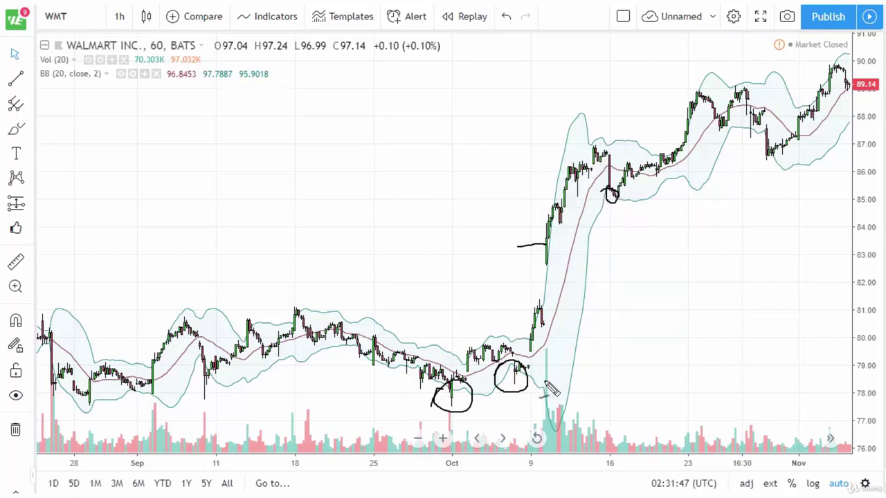
mouse_move(526, 379)
mouse_down()
mouse_move(603, 193)
mouse_move(596, 216)
mouse_move(584, 200)
mouse_up()
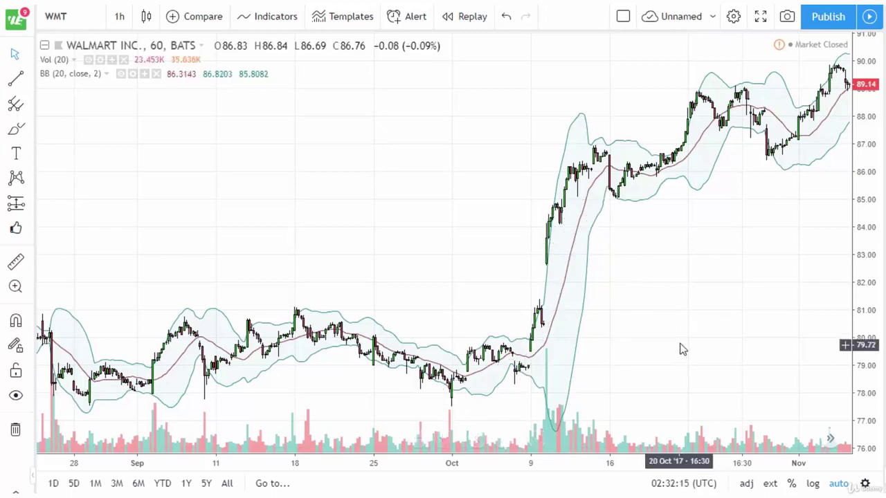
Step: Pan the chart forward so it spans mid-September through late November 2017
drag(622, 336, 524, 340)
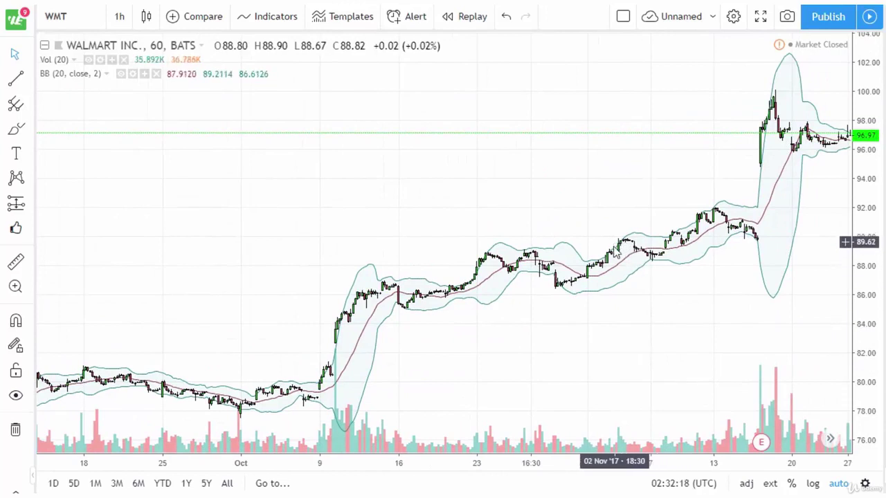